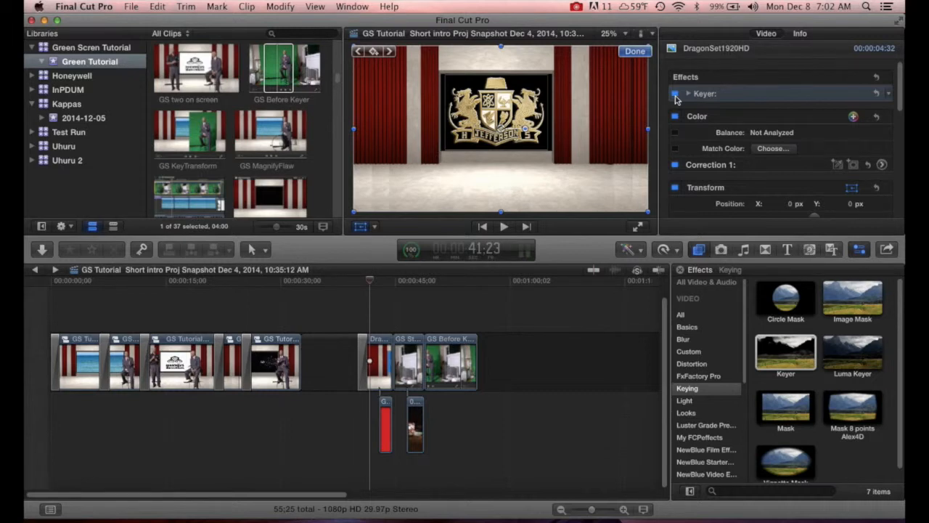
Connect the n-SPIDER-MONKEY-large570 image beneath the keyed DragonSet1920HD clip, in place of the red sample behind the emblem
{"action": "left_click", "coordinate": [368, 280]}
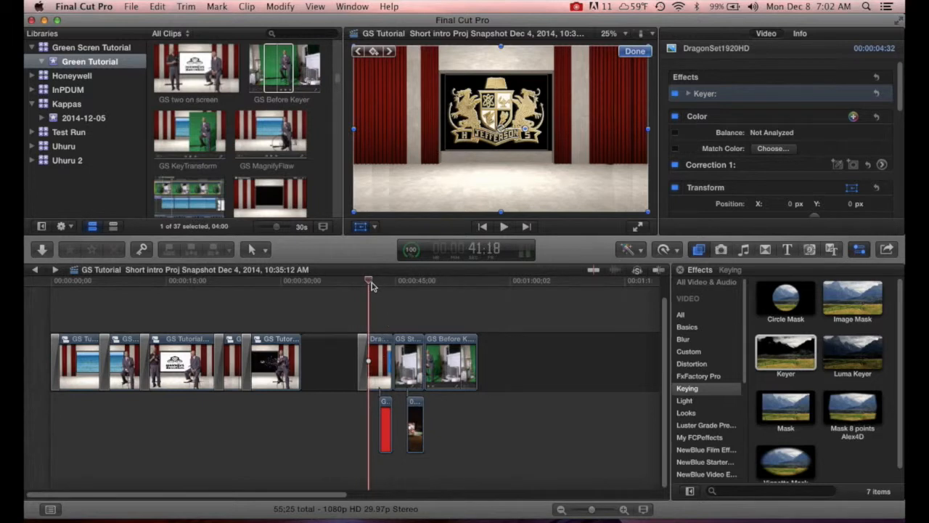
{"action": "left_click_drag", "start_coordinate": [370, 283], "coordinate": [386, 288]}
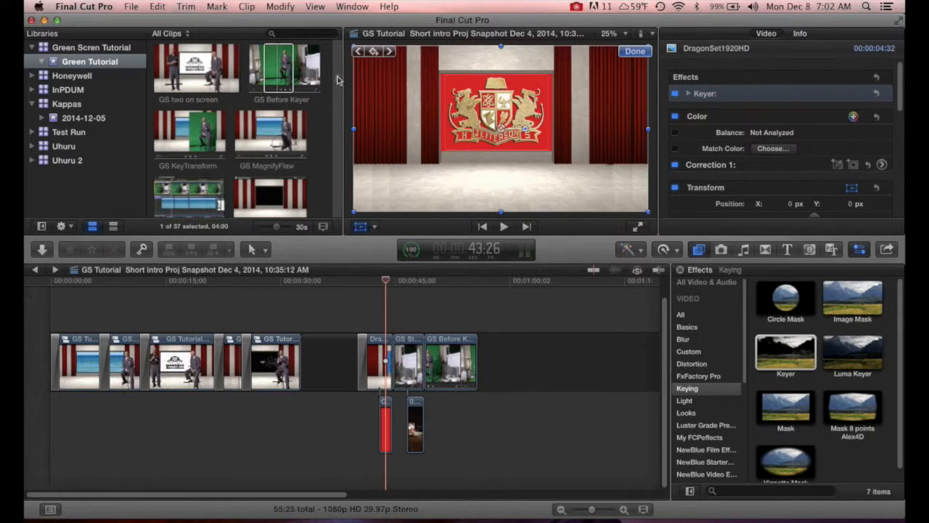
{"action": "scroll", "coordinate": [337, 82], "scroll_direction": "down", "scroll_amount": 10}
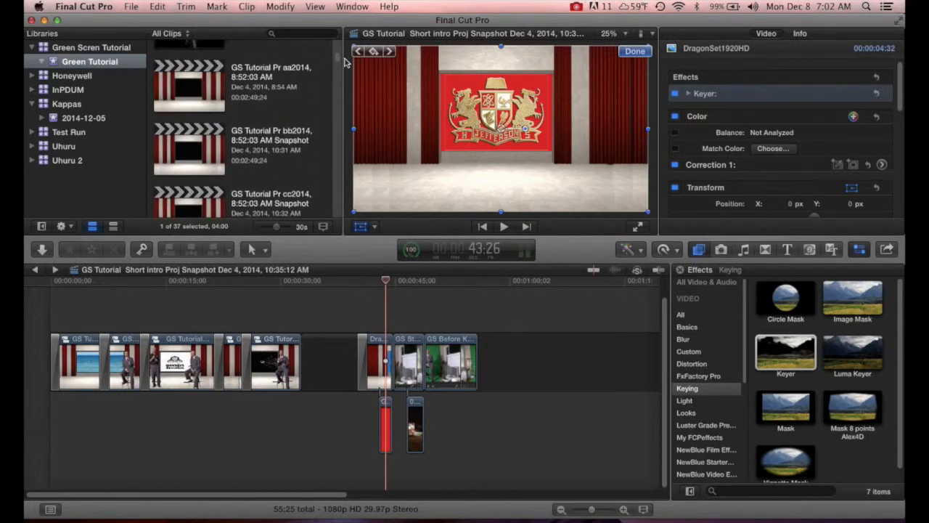
{"action": "scroll", "coordinate": [340, 102], "scroll_direction": "down", "scroll_amount": 10}
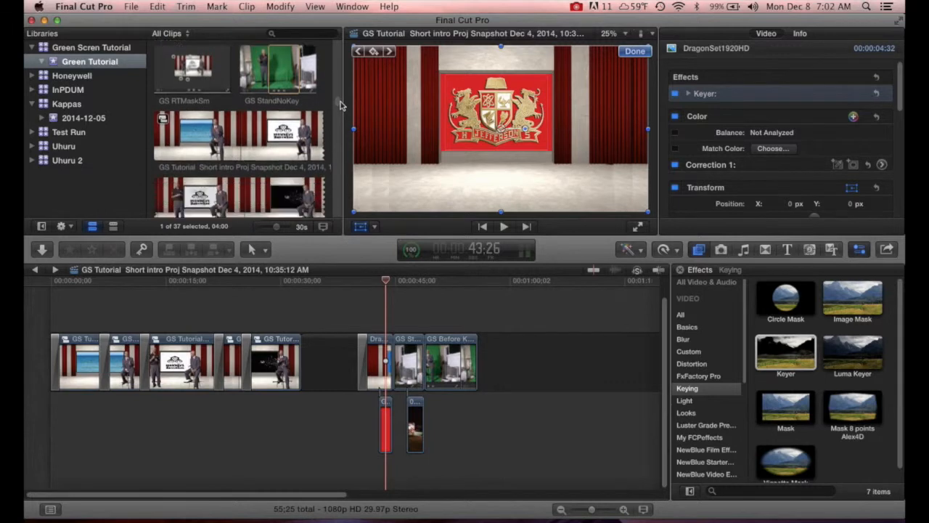
{"action": "scroll", "coordinate": [339, 120], "scroll_direction": "down", "scroll_amount": 8}
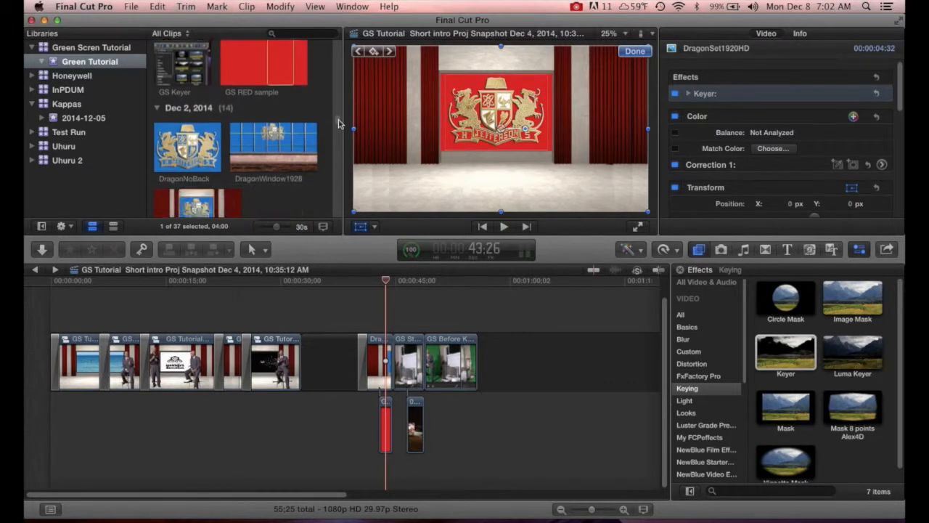
{"action": "scroll", "coordinate": [337, 124], "scroll_direction": "down", "scroll_amount": 10}
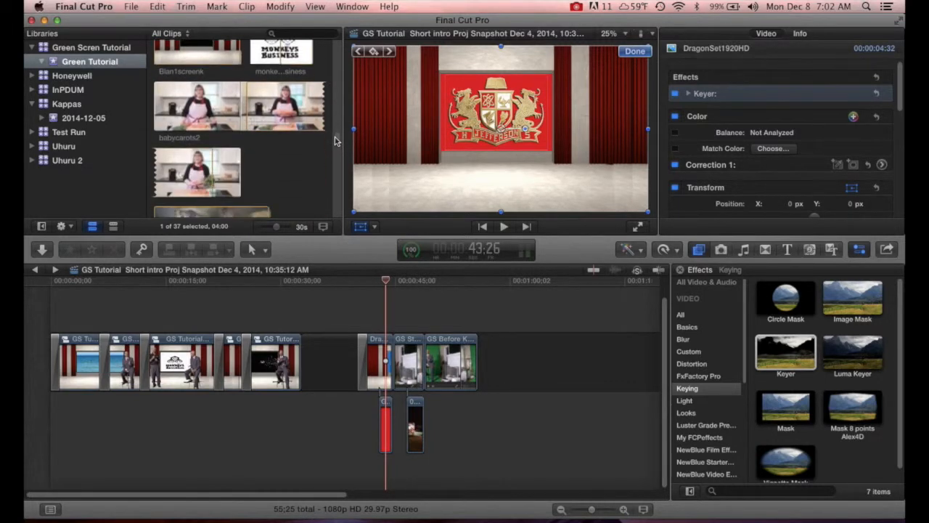
{"action": "scroll", "coordinate": [333, 146], "scroll_direction": "down", "scroll_amount": 4}
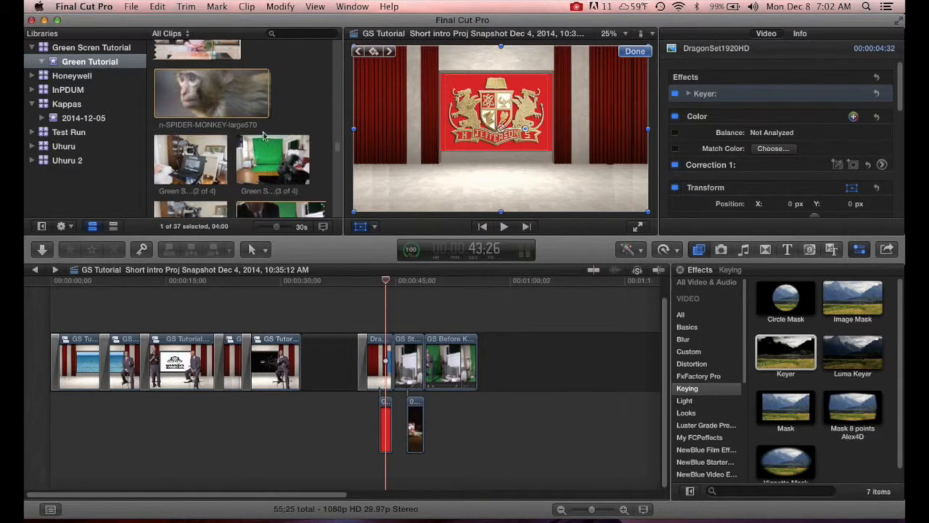
{"action": "left_click_drag", "start_coordinate": [216, 105], "coordinate": [365, 432]}
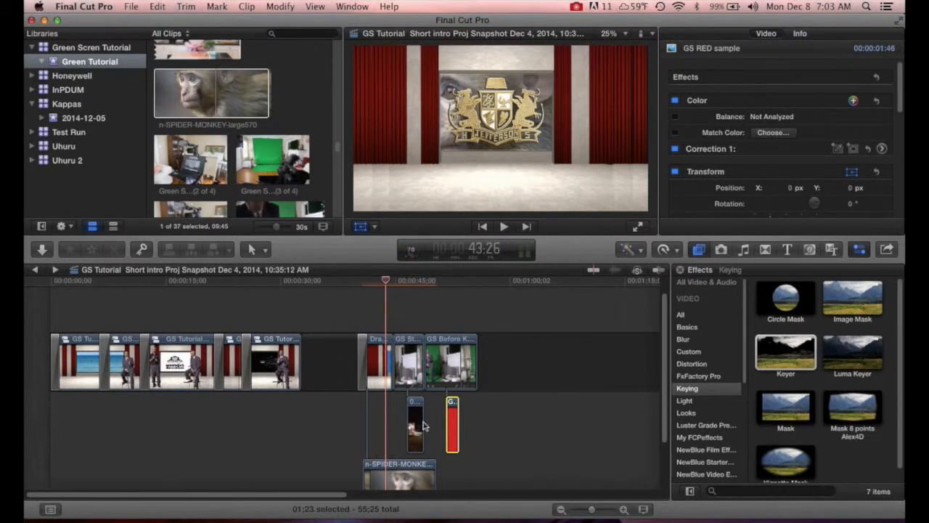
Move the spider monkey clip away from the dragon set and enable the Keyer on the GS StandNoKey clip
{"action": "left_click", "coordinate": [390, 469]}
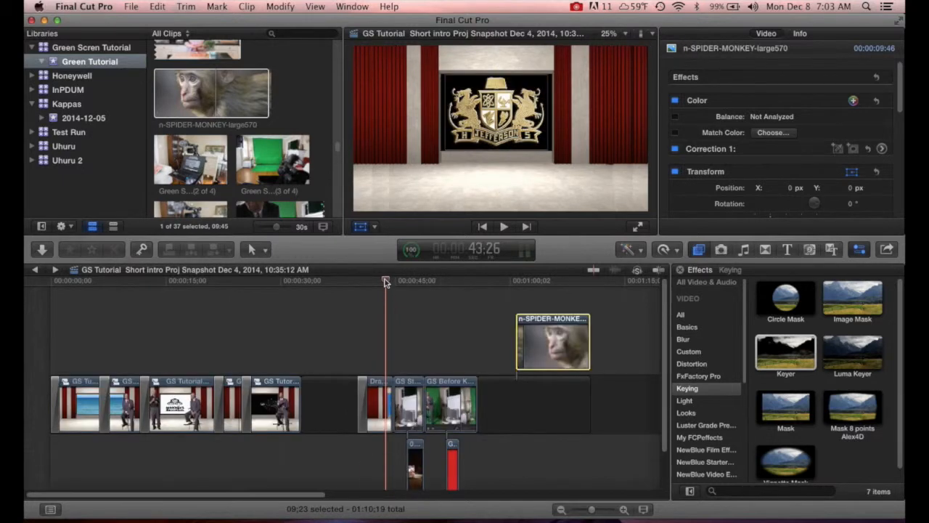
{"action": "left_click_drag", "start_coordinate": [386, 282], "coordinate": [403, 288]}
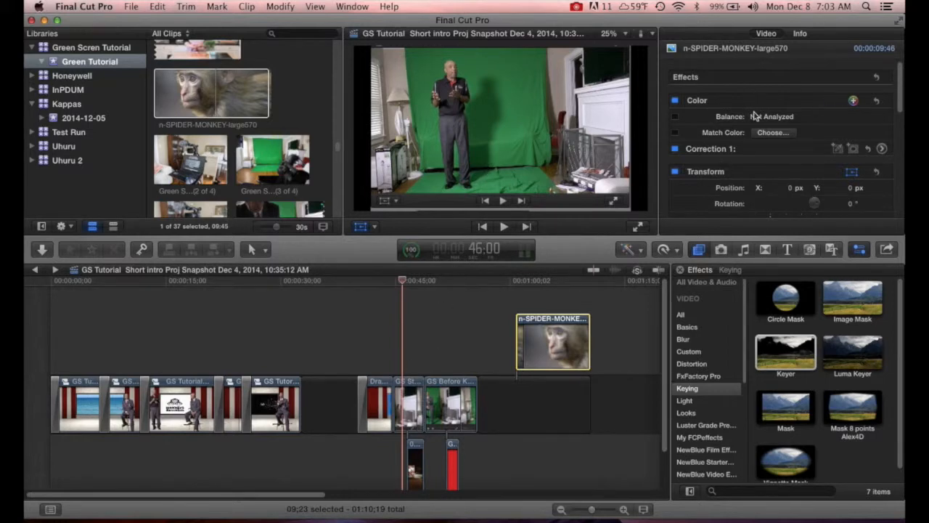
{"action": "left_click", "coordinate": [783, 354]}
{"action": "double_click", "coordinate": [784, 354]}
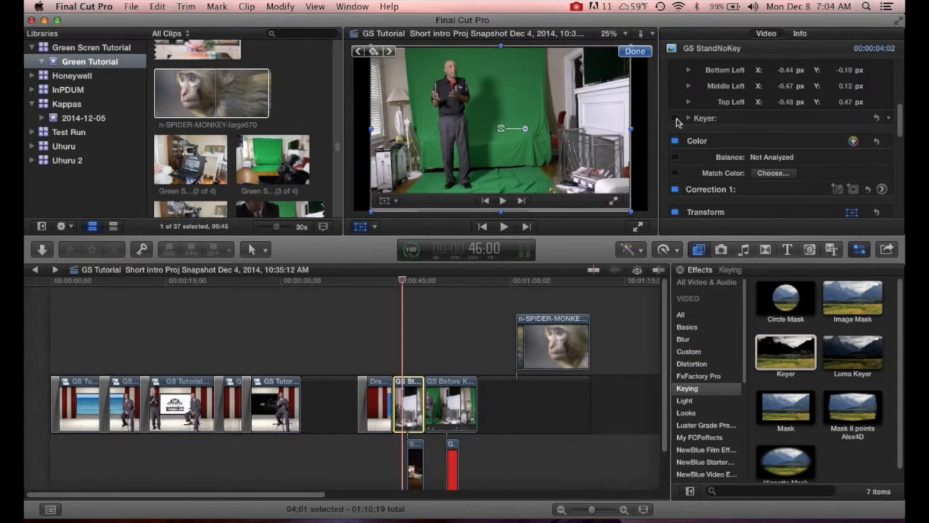
{"action": "left_click", "coordinate": [676, 118]}
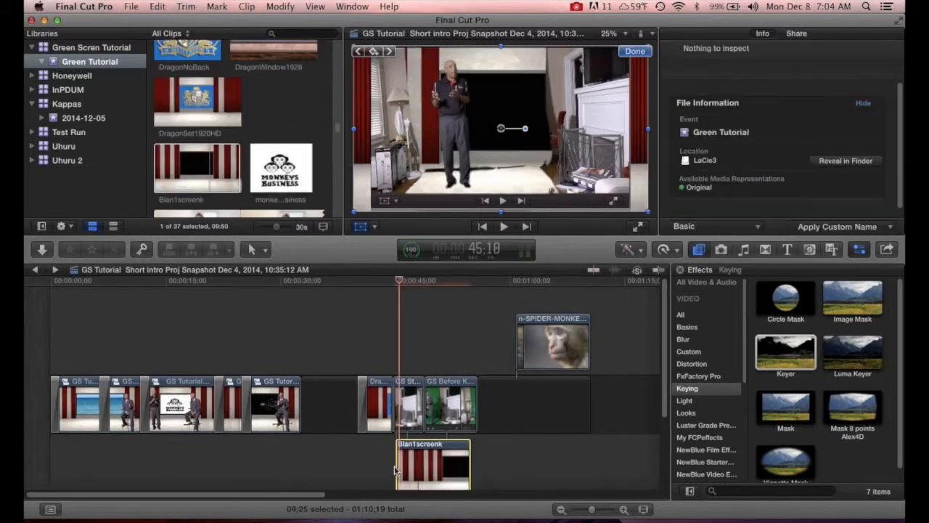
Shorten the Blan1screenk background under GS StandNoKey and move it along the timeline past the red sample clip
{"action": "left_click", "coordinate": [399, 470]}
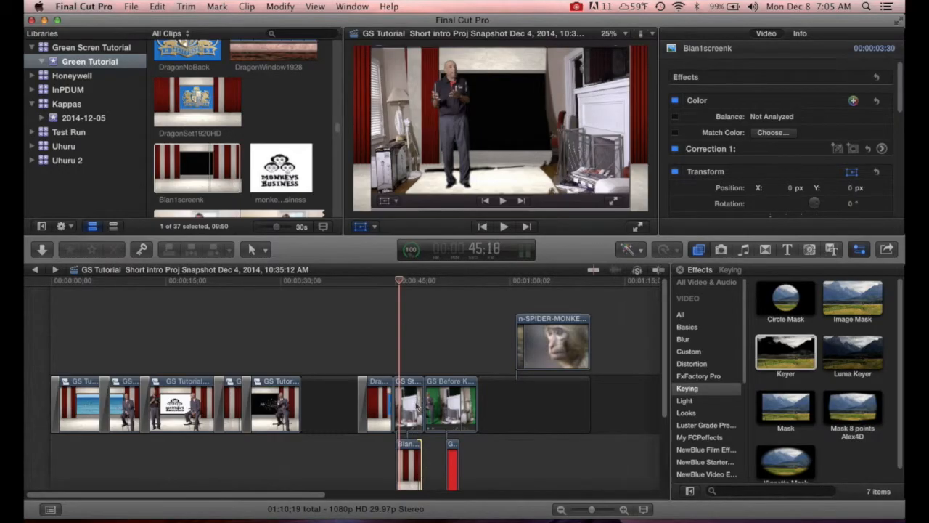
{"action": "left_click_drag", "start_coordinate": [409, 454], "coordinate": [510, 449]}
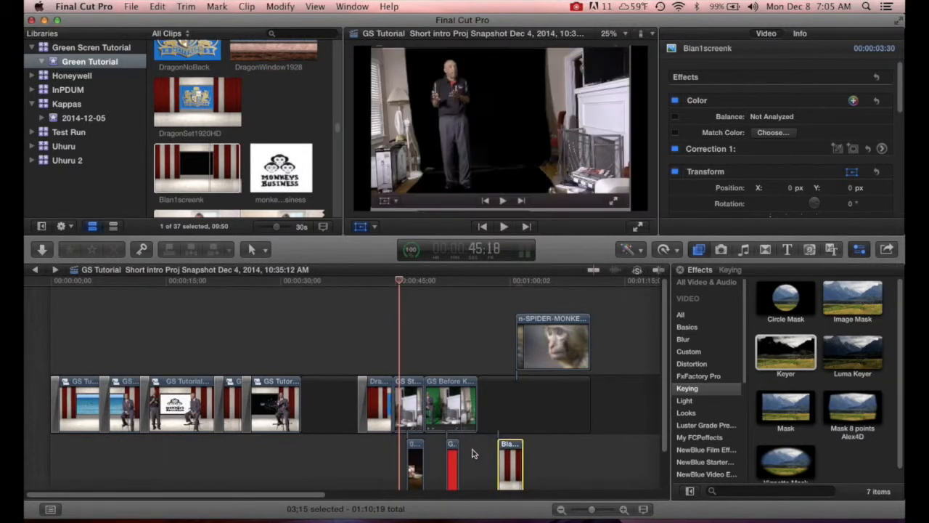
Trim the left and right sides of the GS StandNoKey picture closely around the standing man with the Crop tool
{"action": "left_click", "coordinate": [411, 427]}
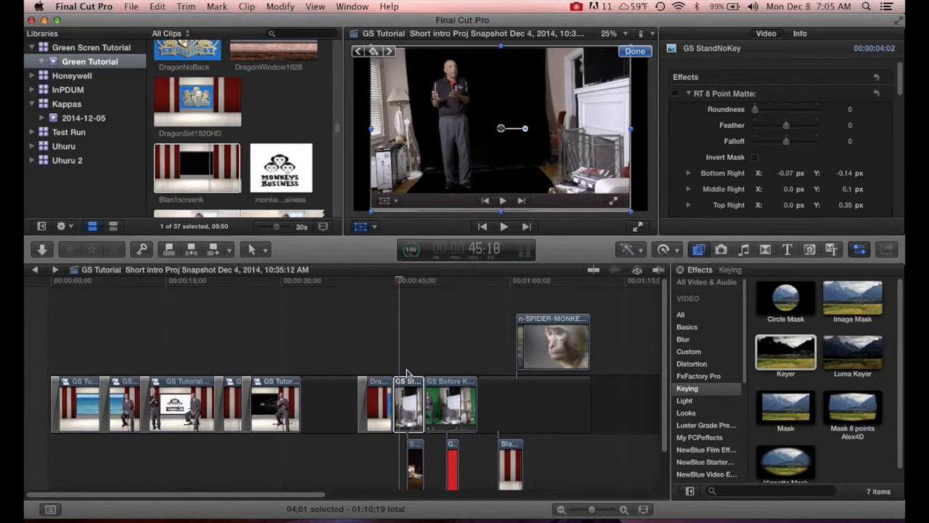
{"action": "left_click", "coordinate": [376, 226]}
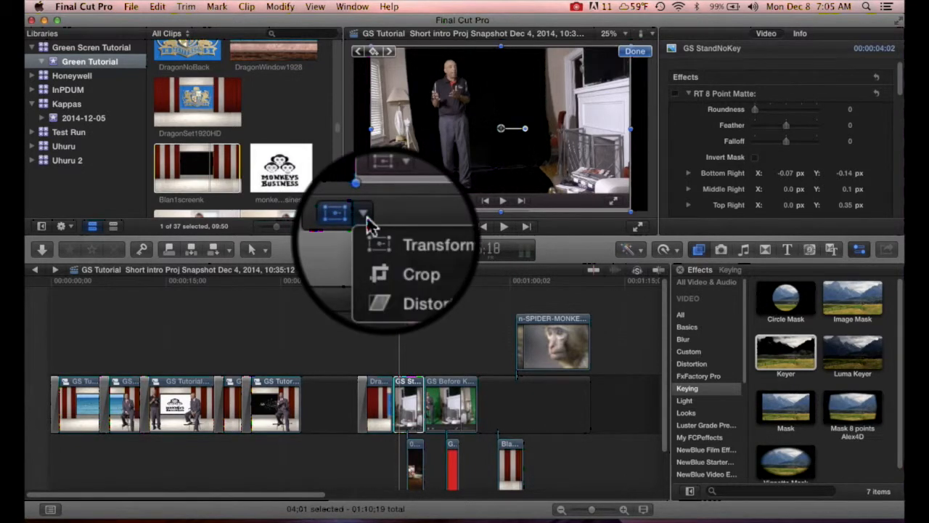
{"action": "left_click", "coordinate": [432, 275]}
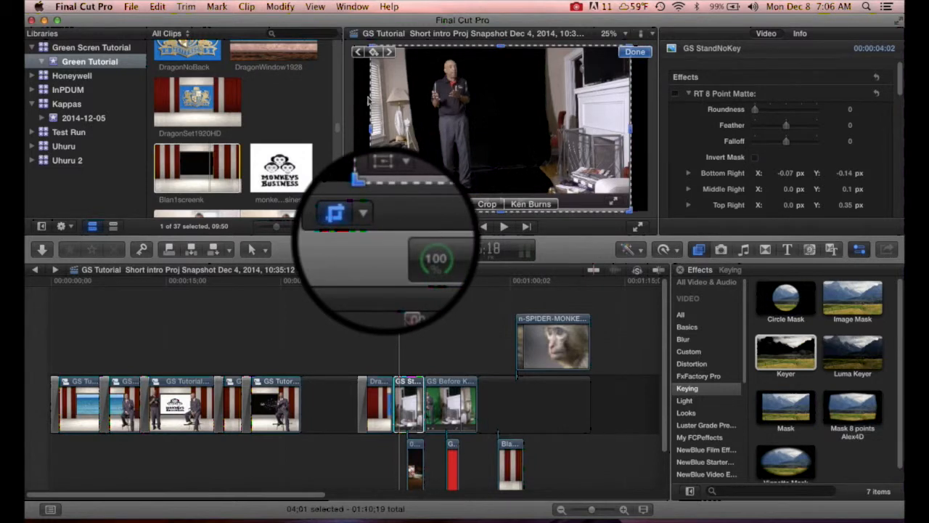
{"action": "left_click_drag", "start_coordinate": [372, 128], "coordinate": [427, 137]}
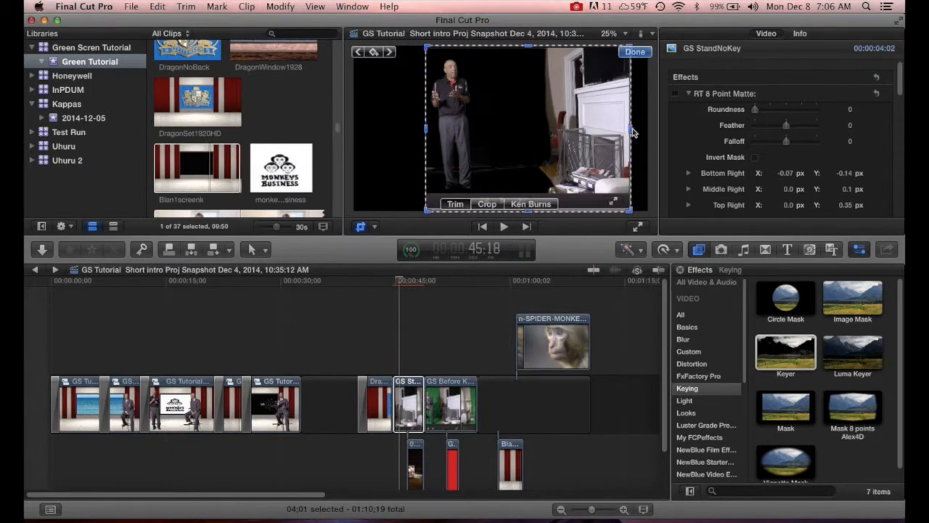
{"action": "left_click_drag", "start_coordinate": [632, 131], "coordinate": [482, 156]}
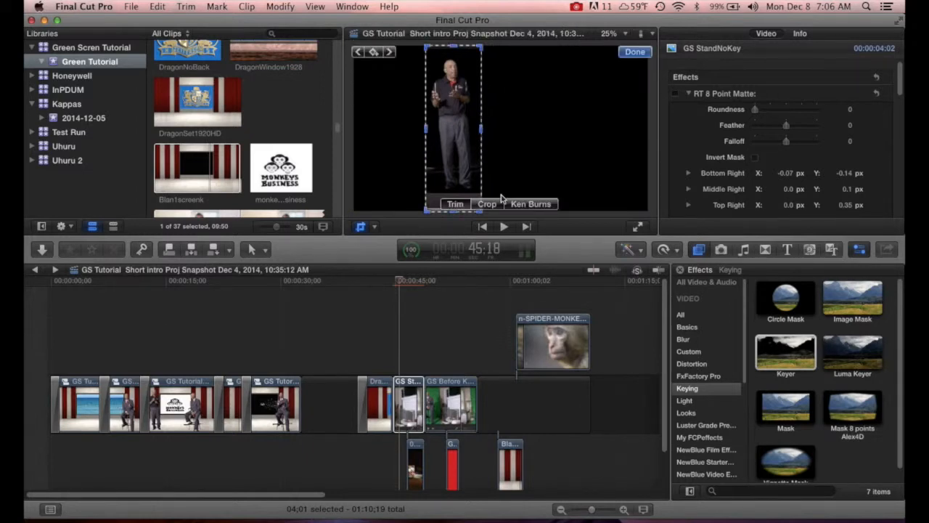
{"action": "left_click", "coordinate": [634, 51]}
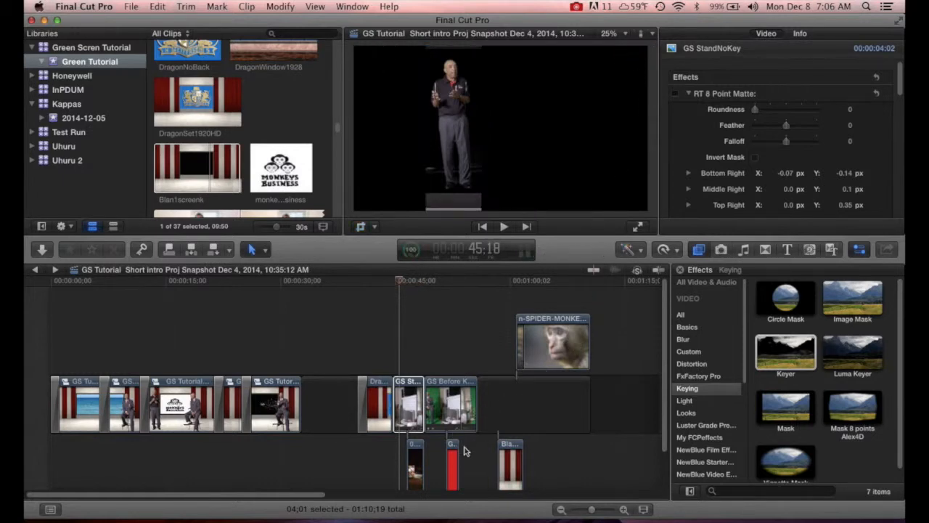
Place the Blan1screenk background back beneath GS StandNoKey and shift the keyed man to the left with Transform
{"action": "left_click", "coordinate": [510, 448]}
{"action": "left_click_drag", "start_coordinate": [510, 448], "coordinate": [403, 448]}
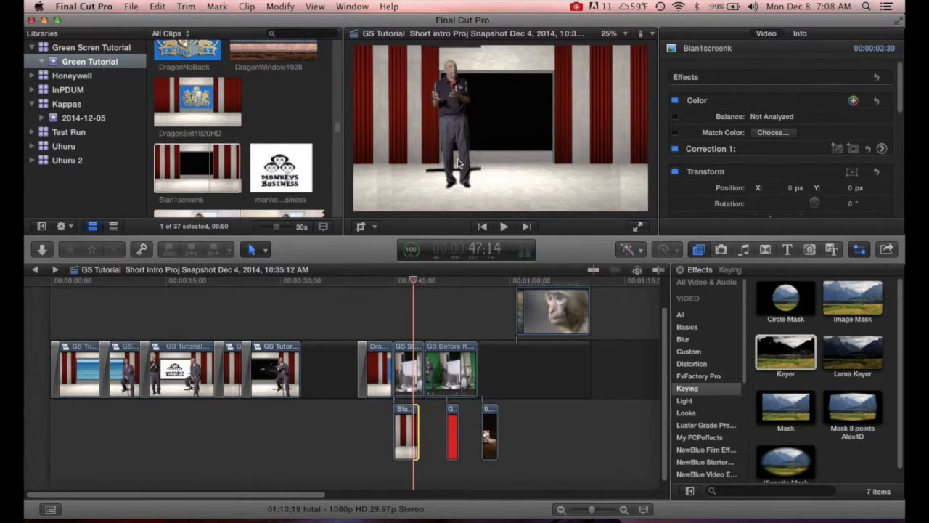
{"action": "left_click", "coordinate": [374, 227]}
{"action": "left_click", "coordinate": [392, 242]}
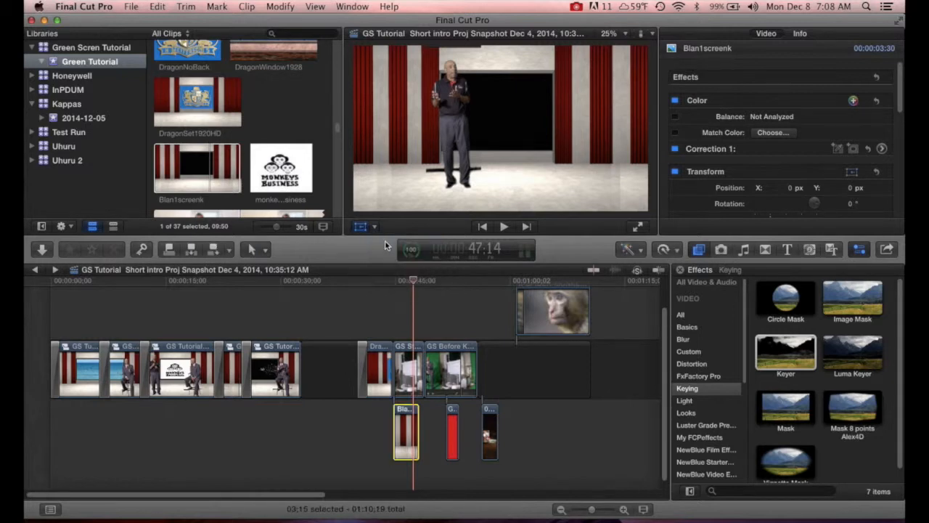
{"action": "left_click", "coordinate": [400, 359]}
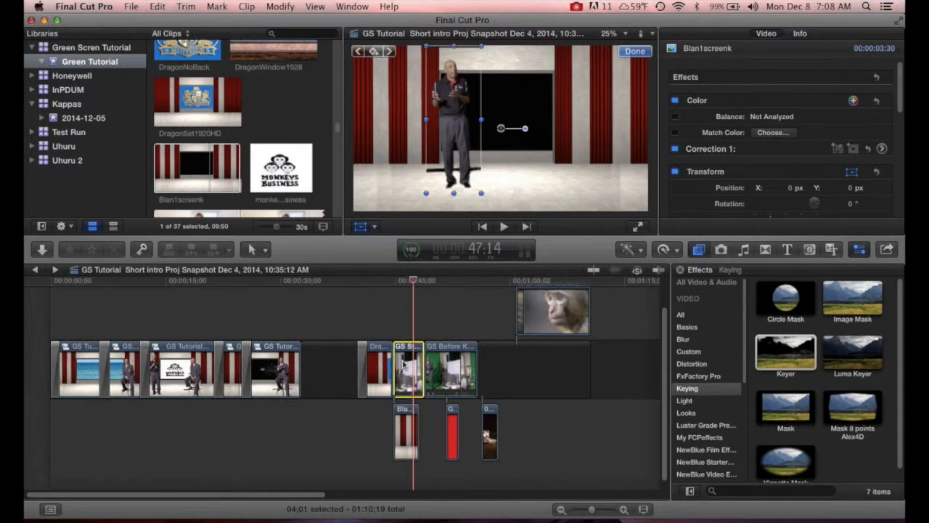
{"action": "left_click_drag", "start_coordinate": [455, 102], "coordinate": [430, 113]}
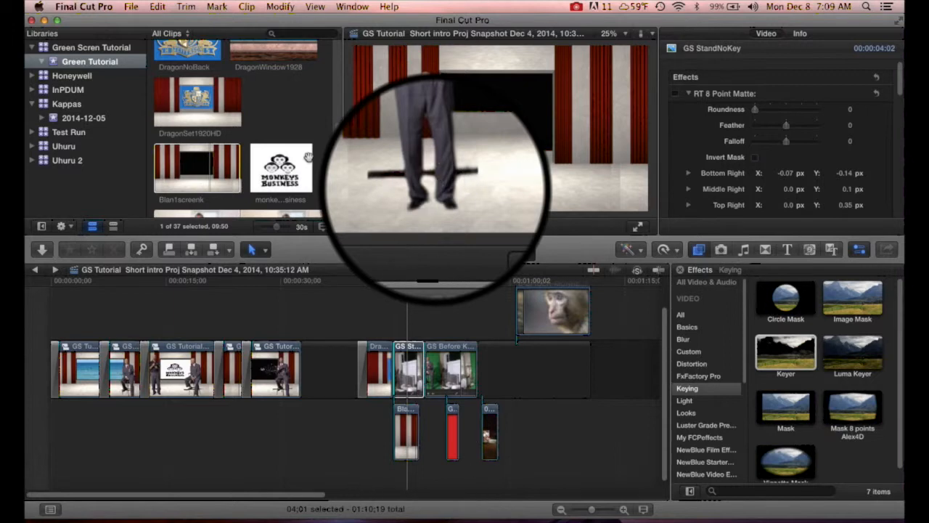
Find GS StandNoKey among the event's clips and add another copy of it at the end of the timeline
{"action": "scroll", "coordinate": [339, 98], "scroll_direction": "up", "scroll_amount": 10}
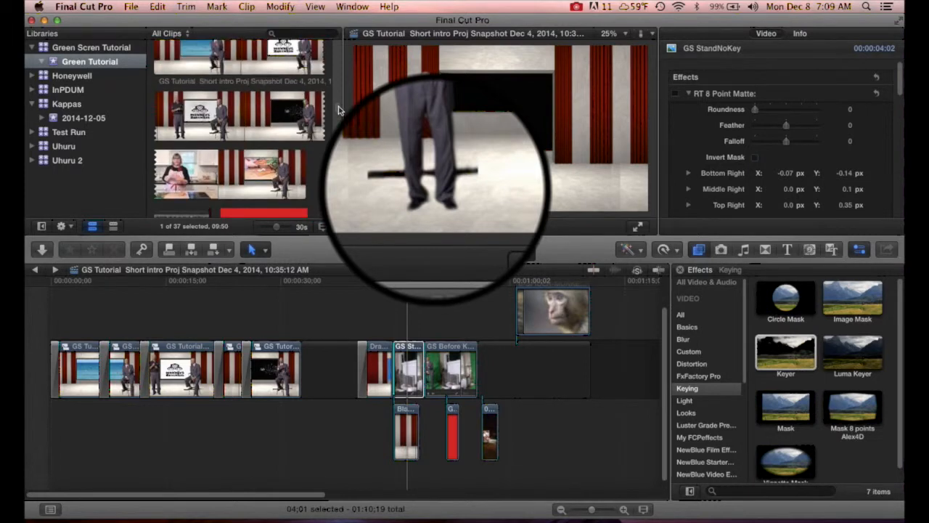
{"action": "mouse_move", "coordinate": [340, 94]}
{"action": "left_mouse_down"}
{"action": "mouse_move", "coordinate": [348, 48]}
{"action": "mouse_move", "coordinate": [346, 100]}
{"action": "left_mouse_up"}
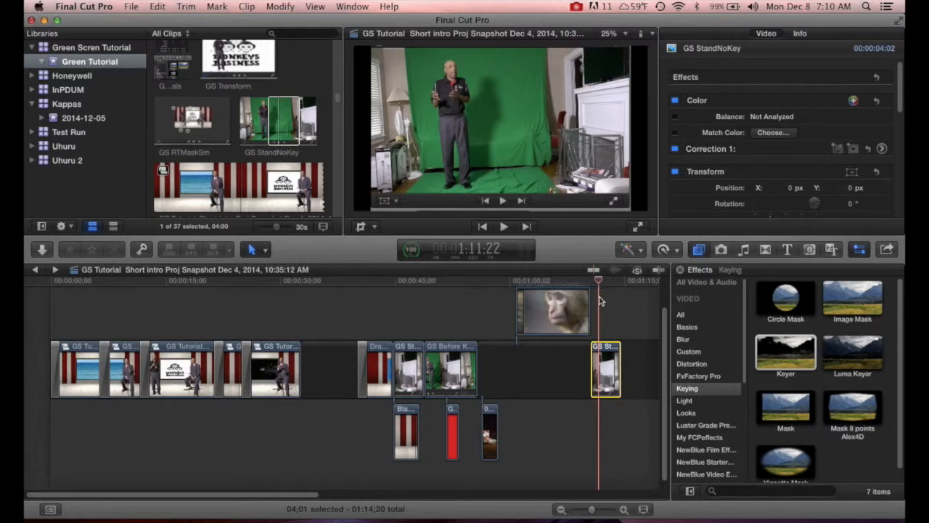
Enable the RT 8 Point Matte on the keyed GS StandNoKey clip, with the playhead at 46:00
{"action": "left_click_drag", "start_coordinate": [599, 285], "coordinate": [403, 332]}
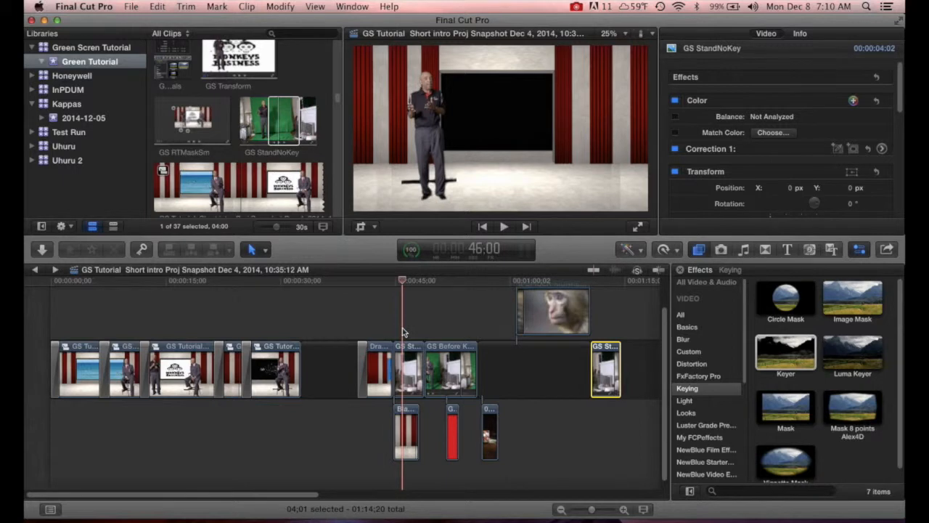
{"action": "left_click", "coordinate": [412, 374]}
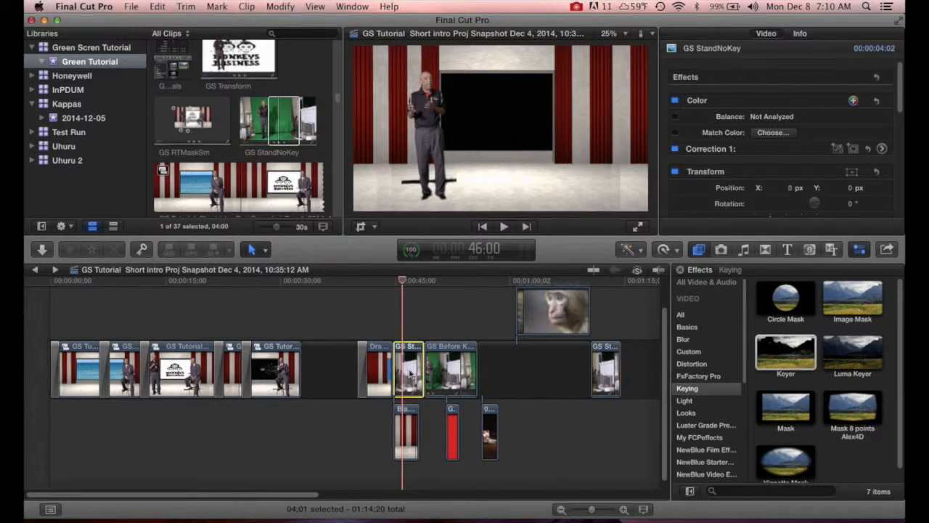
{"action": "left_click", "coordinate": [874, 156]}
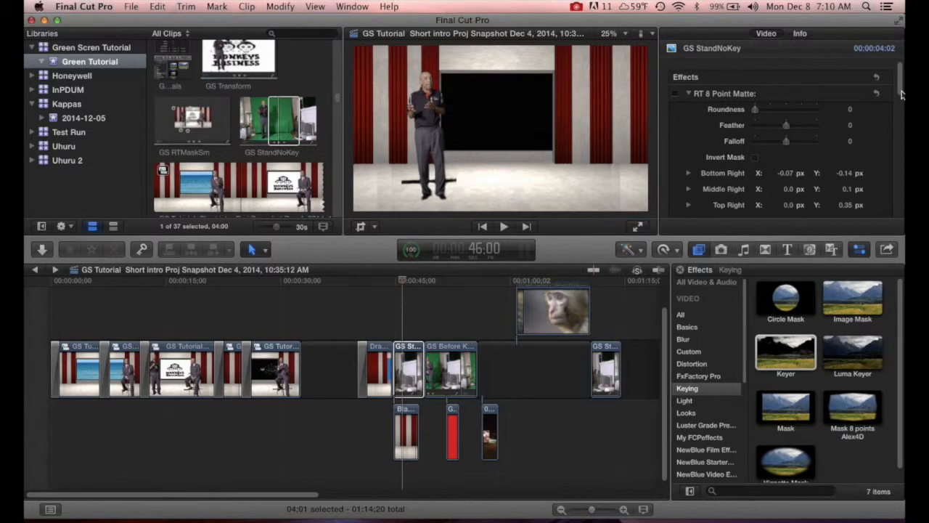
{"action": "left_click", "coordinate": [675, 95]}
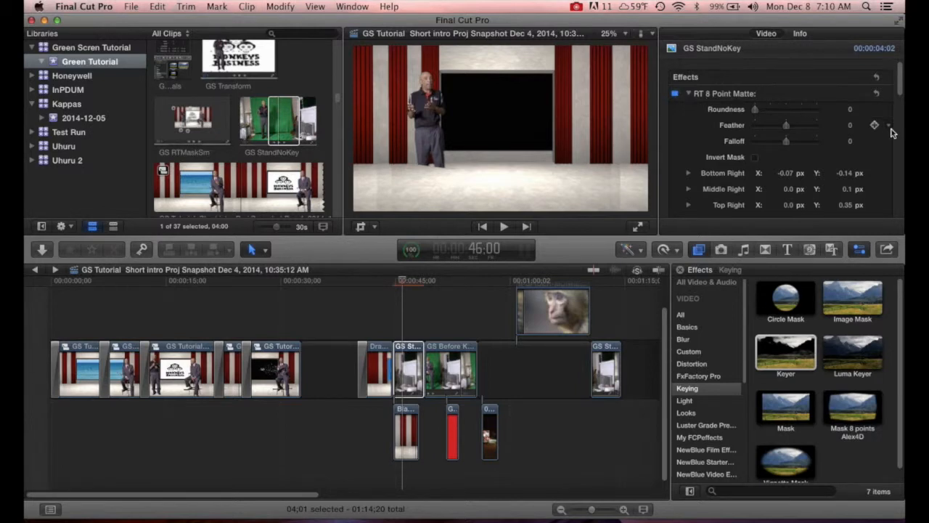
Reshape the RT 8 Point Matte: lower two bottom points below the man's feet, set Bottom Right to -0.09, -0.13, and pull one upper point inward
{"action": "scroll", "coordinate": [900, 92], "scroll_direction": "down", "scroll_amount": 3}
{"action": "scroll", "coordinate": [900, 98], "scroll_direction": "up", "scroll_amount": 1}
{"action": "left_click", "coordinate": [404, 374]}
{"action": "left_click", "coordinate": [772, 76]}
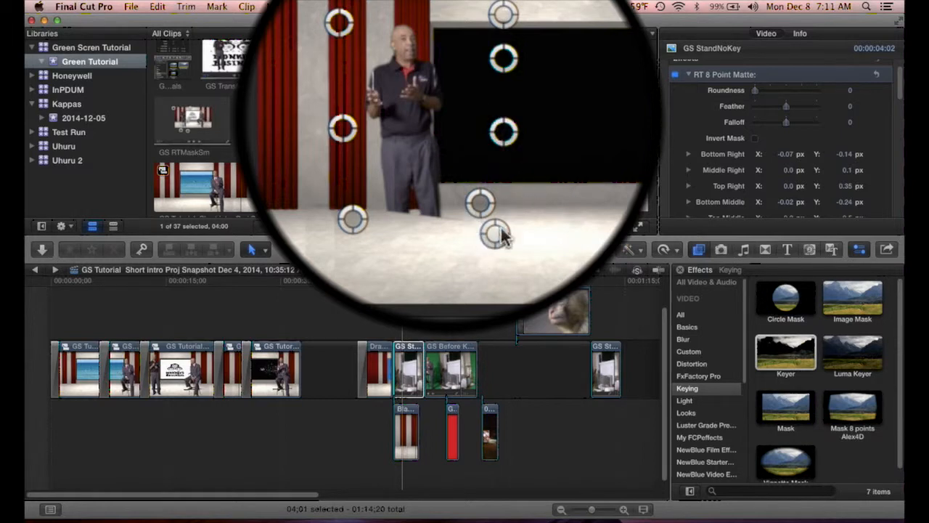
{"action": "left_click_drag", "start_coordinate": [495, 237], "coordinate": [449, 316]}
{"action": "left_click_drag", "start_coordinate": [353, 219], "coordinate": [391, 305]}
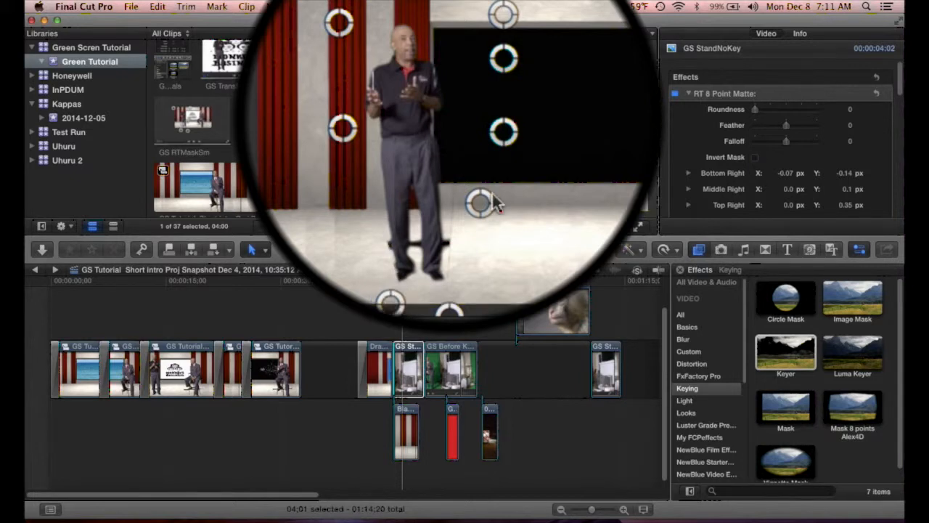
{"action": "left_click_drag", "start_coordinate": [486, 204], "coordinate": [473, 204]}
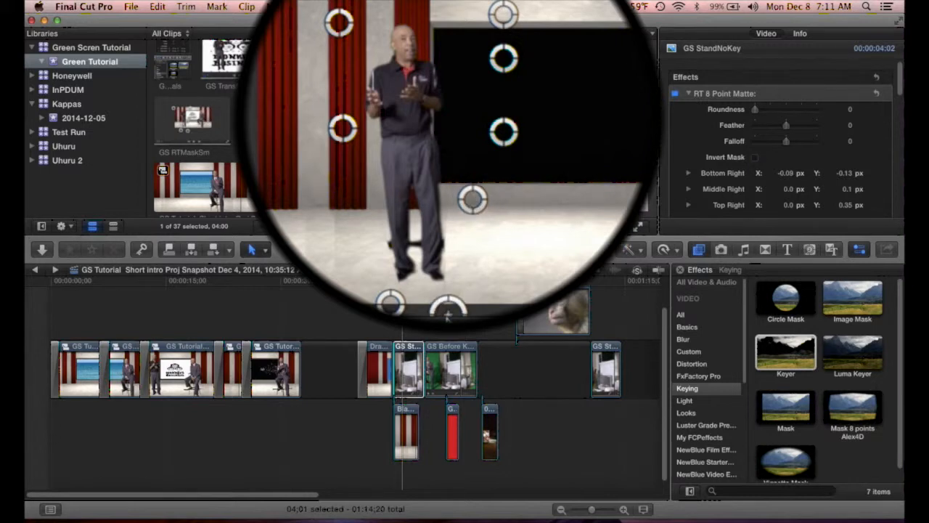
{"action": "left_click_drag", "start_coordinate": [502, 15], "coordinate": [461, 13]}
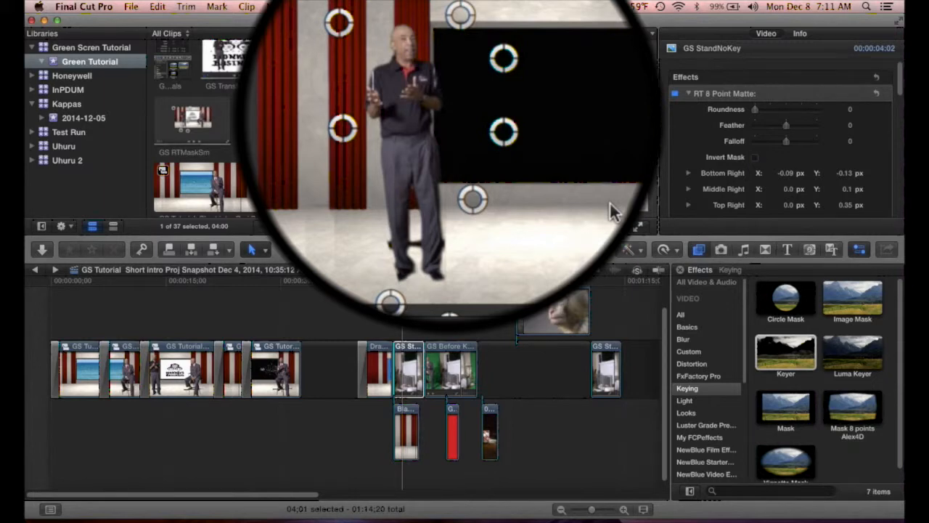
{"action": "left_click", "coordinate": [396, 389]}
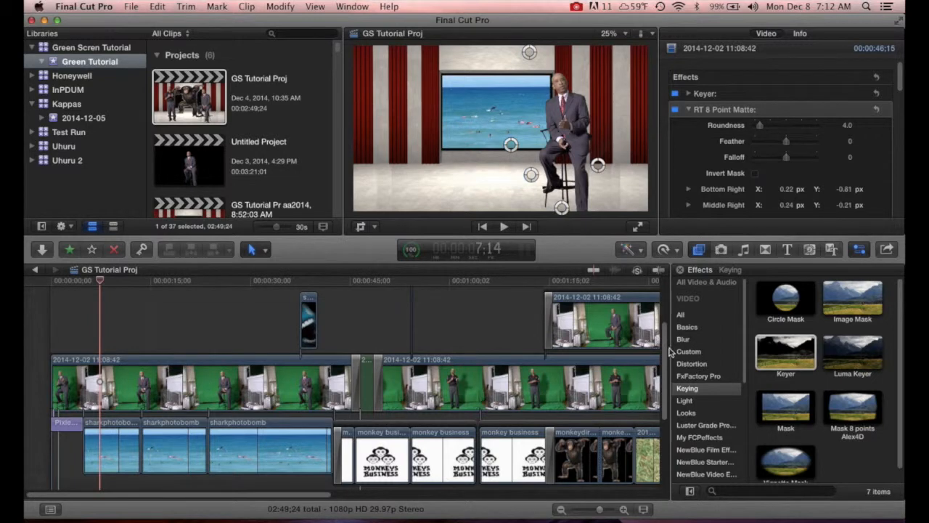
Select the first sharkphotobomb clip in the timeline and view its full-size source from the event's clips
{"action": "scroll", "coordinate": [668, 348], "scroll_direction": "up", "scroll_amount": 1}
{"action": "scroll", "coordinate": [667, 341], "scroll_direction": "up", "scroll_amount": 2}
{"action": "scroll", "coordinate": [671, 352], "scroll_direction": "down", "scroll_amount": 3}
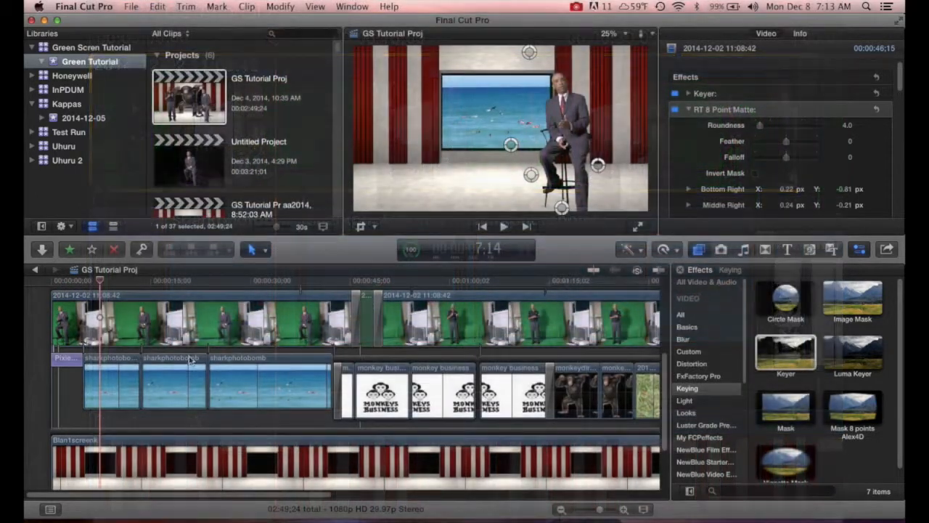
{"action": "left_click", "coordinate": [121, 382]}
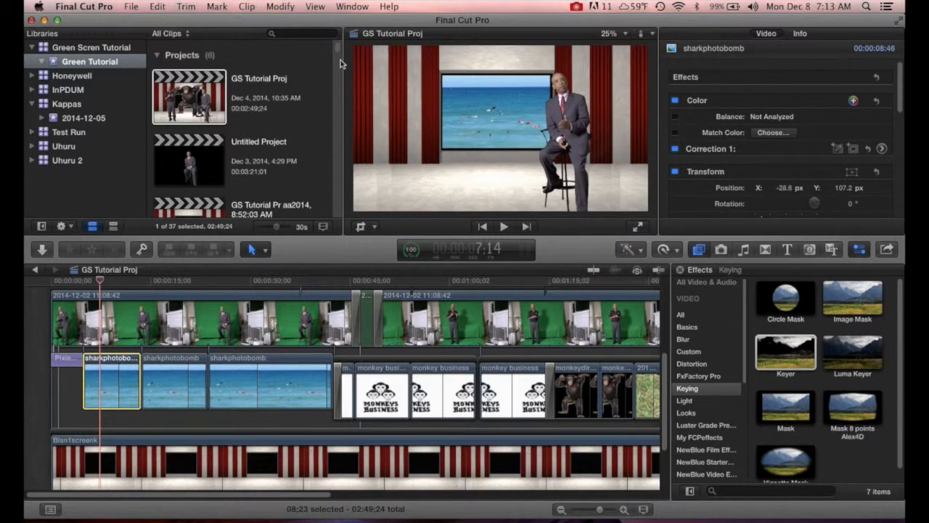
{"action": "left_click_drag", "start_coordinate": [338, 55], "coordinate": [337, 209]}
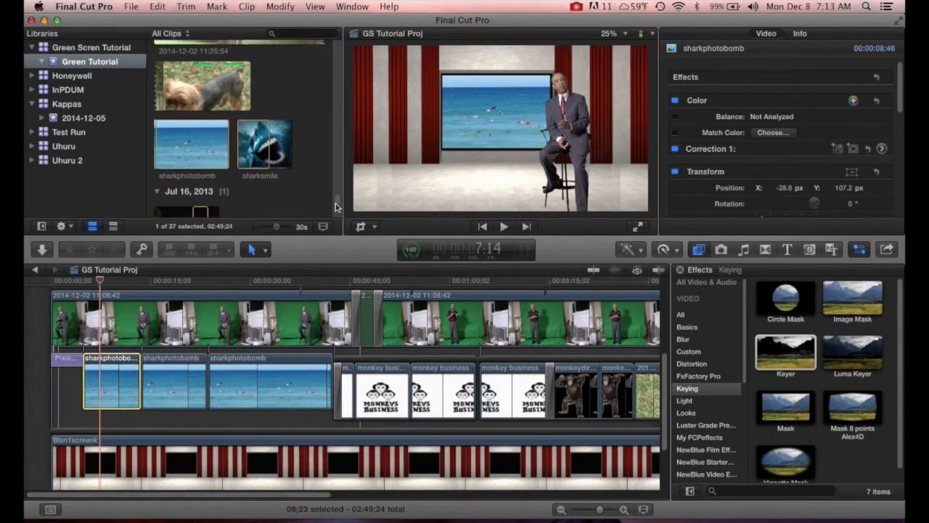
{"action": "left_click", "coordinate": [189, 173]}
{"action": "scroll", "coordinate": [190, 172], "scroll_direction": "down", "scroll_amount": 4}
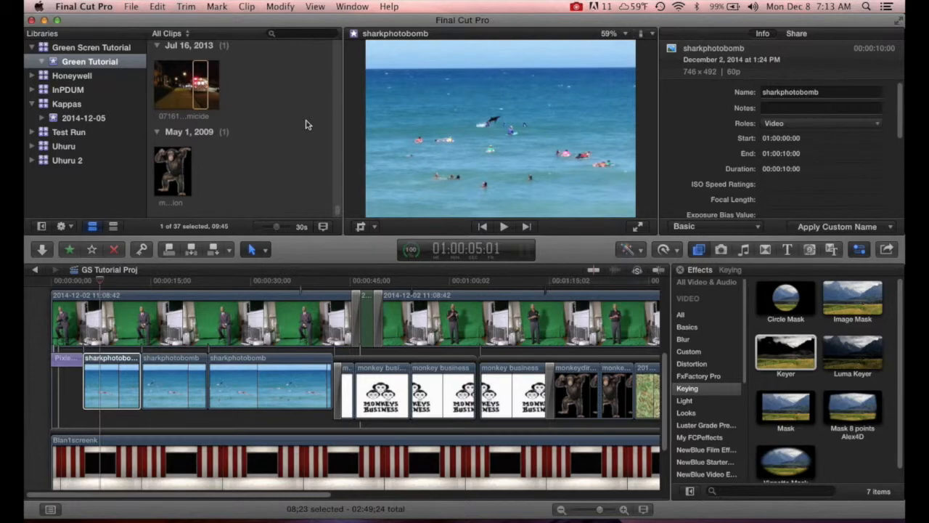
Undo the last TM change
{"action": "left_click", "coordinate": [154, 8]}
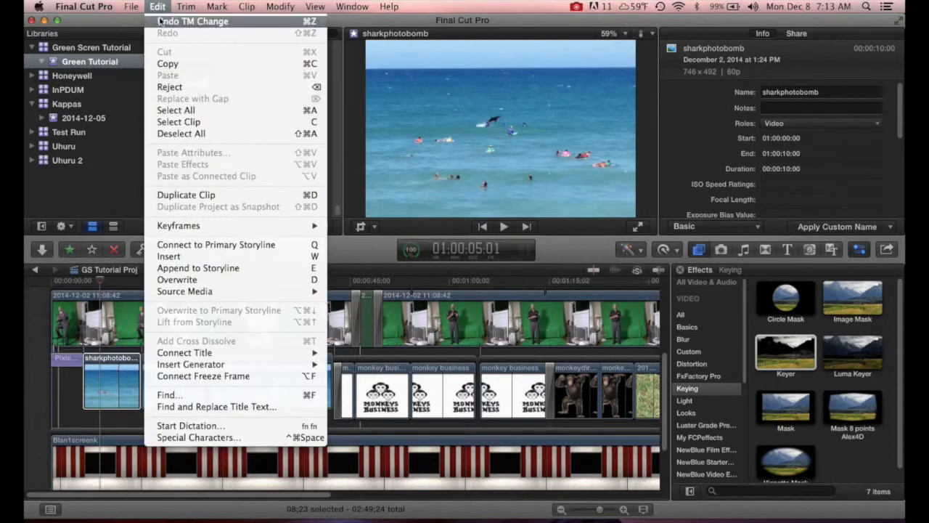
{"action": "left_click", "coordinate": [162, 22]}
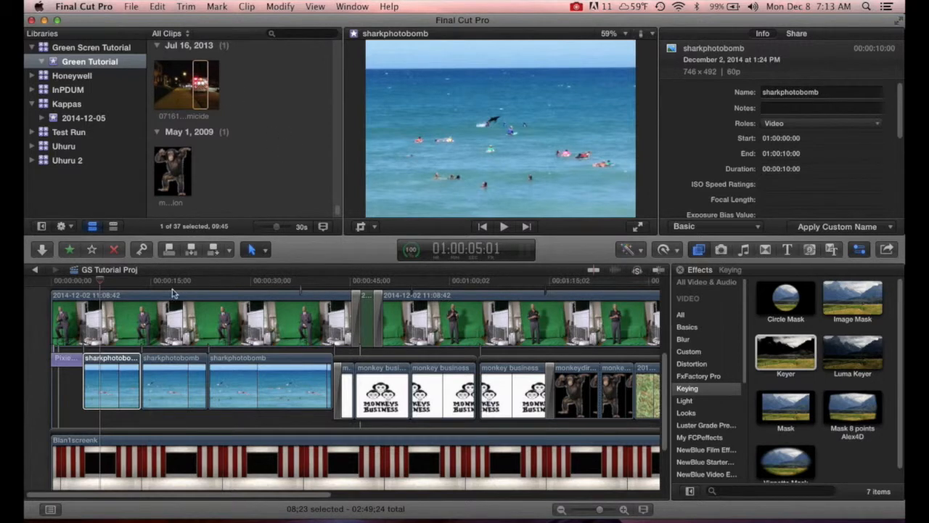
With the playhead at about 11:10, use Transform to resize the first sharkphotobomb clip so it fills the screen in the virtual set
{"action": "left_click_drag", "start_coordinate": [104, 284], "coordinate": [126, 282]}
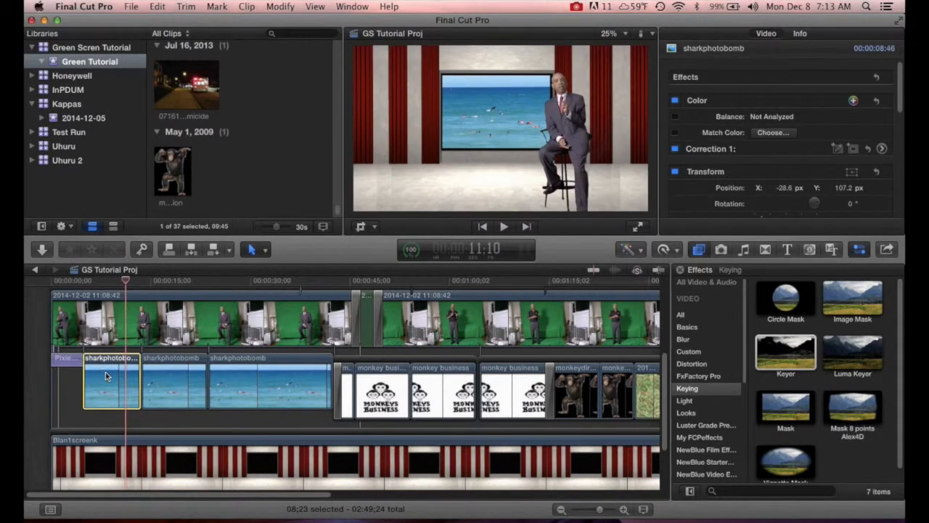
{"action": "left_click", "coordinate": [374, 228]}
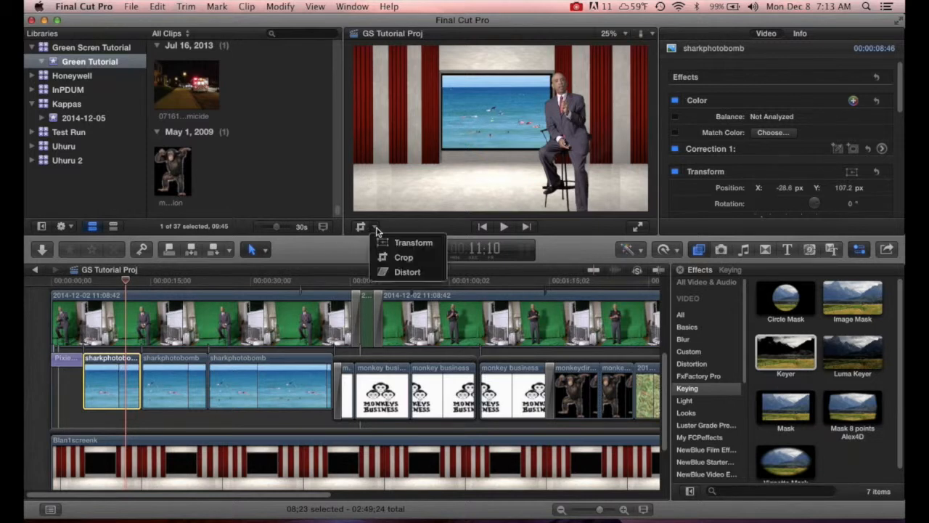
{"action": "left_click", "coordinate": [401, 258]}
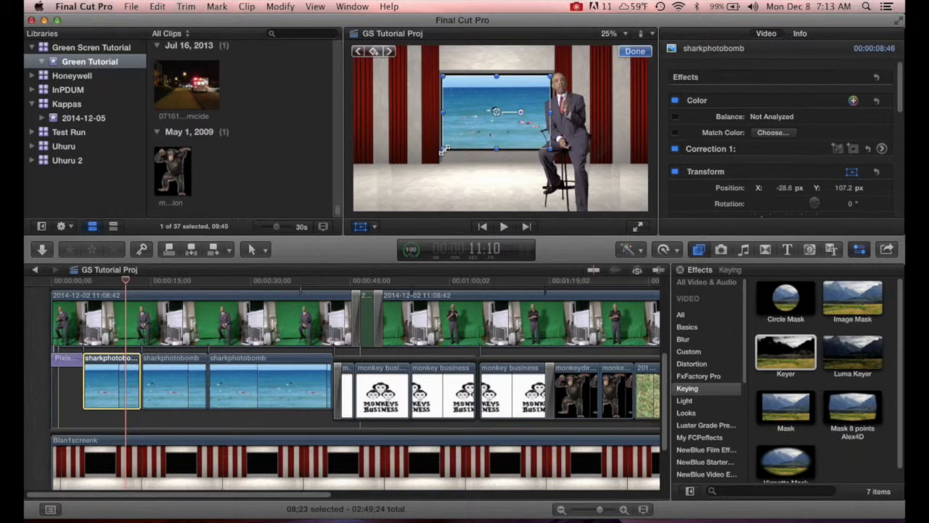
{"action": "mouse_move", "coordinate": [444, 151]}
{"action": "left_mouse_down"}
{"action": "mouse_move", "coordinate": [376, 207]}
{"action": "mouse_move", "coordinate": [454, 148]}
{"action": "left_mouse_up"}
{"action": "left_click_drag", "start_coordinate": [456, 114], "coordinate": [443, 121]}
{"action": "left_click_drag", "start_coordinate": [497, 78], "coordinate": [496, 77]}
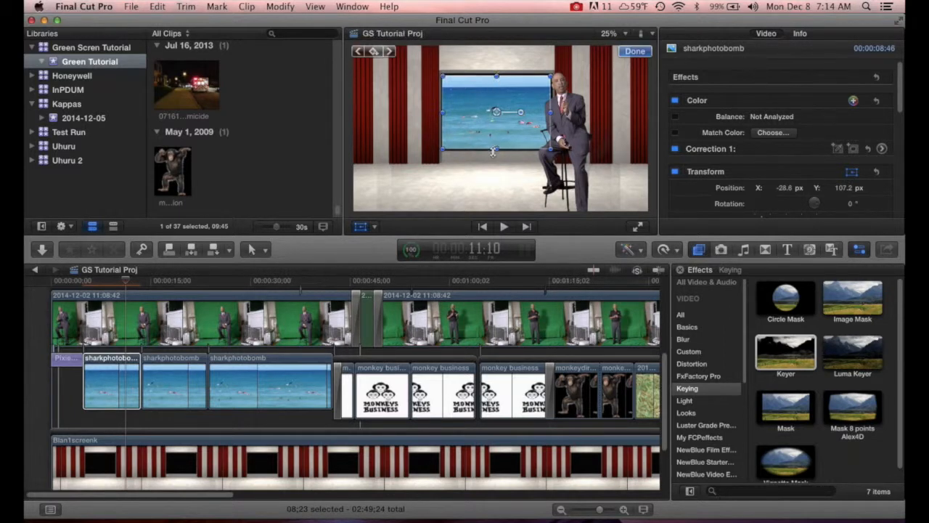
{"action": "left_click", "coordinate": [125, 282]}
{"action": "left_click", "coordinate": [645, 52]}
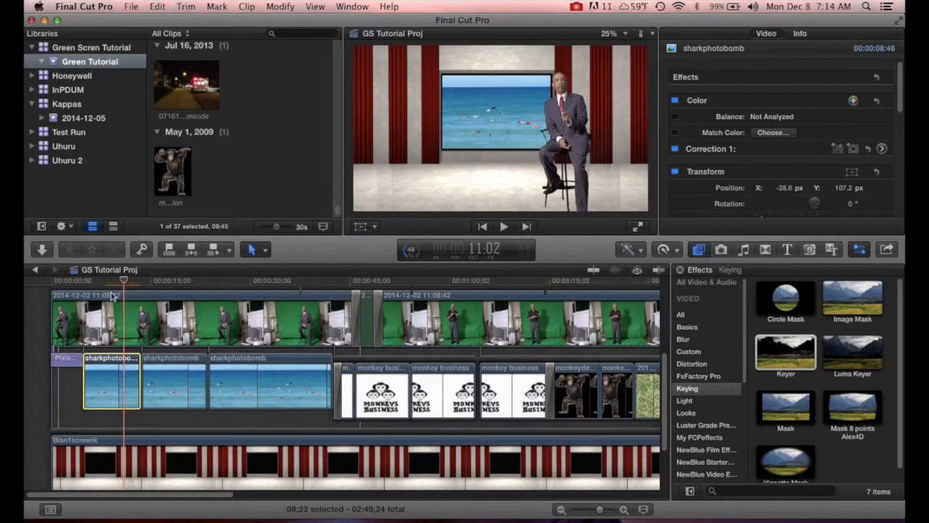
Move the playhead to 1:00:23 to examine the composite of both men beside the Monkeys Business screen
{"action": "left_click_drag", "start_coordinate": [124, 282], "coordinate": [443, 347]}
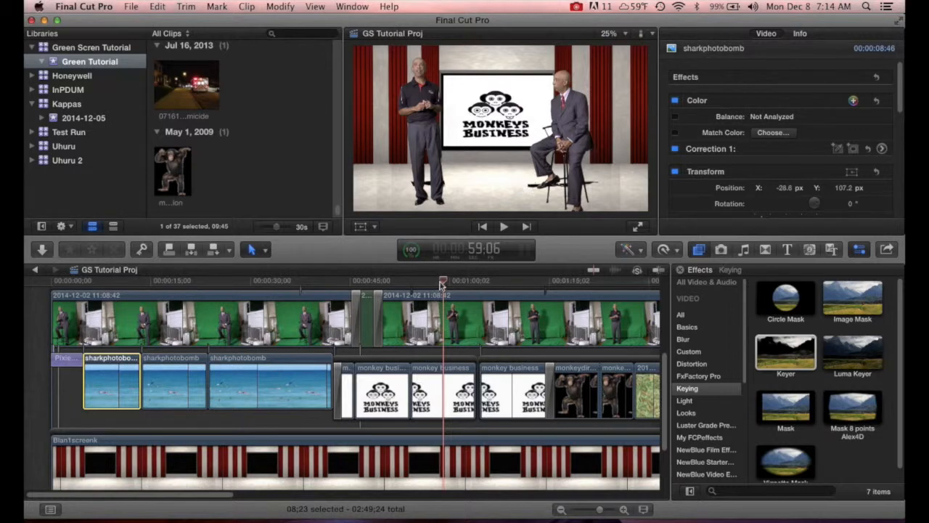
{"action": "left_click_drag", "start_coordinate": [443, 283], "coordinate": [455, 306]}
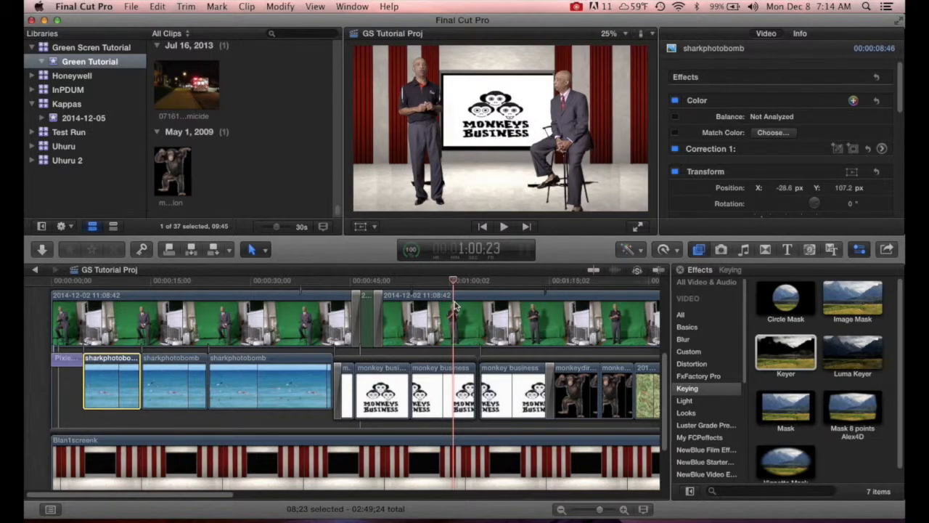